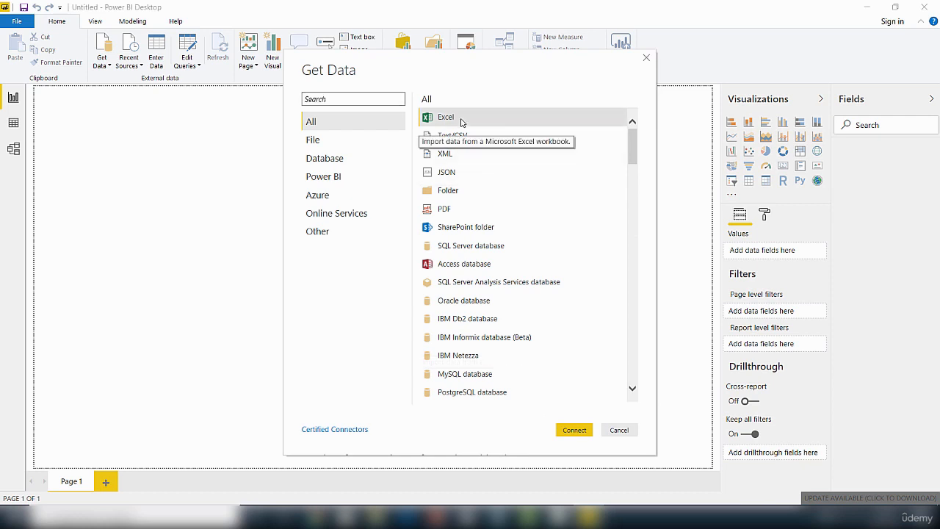
Load the financials table from the SalesByCountry Excel workbook into the report.
click(574, 431)
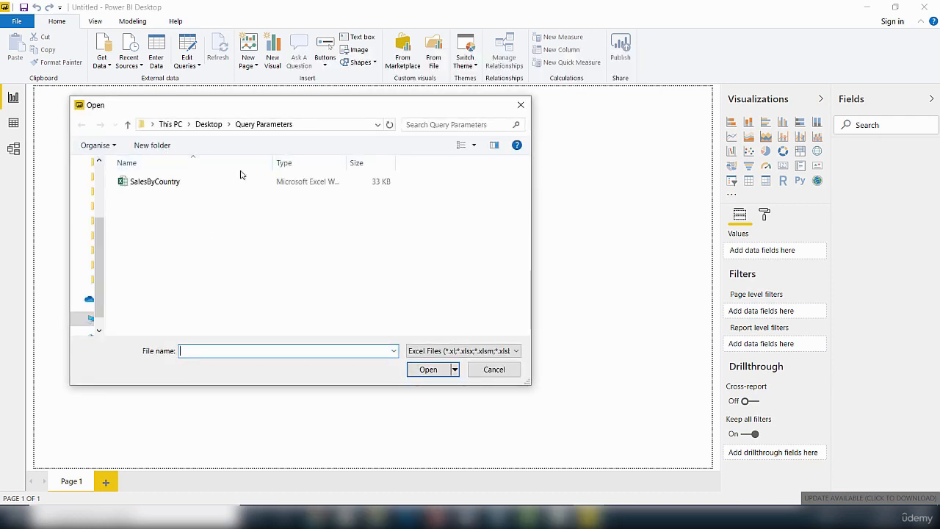
click(152, 183)
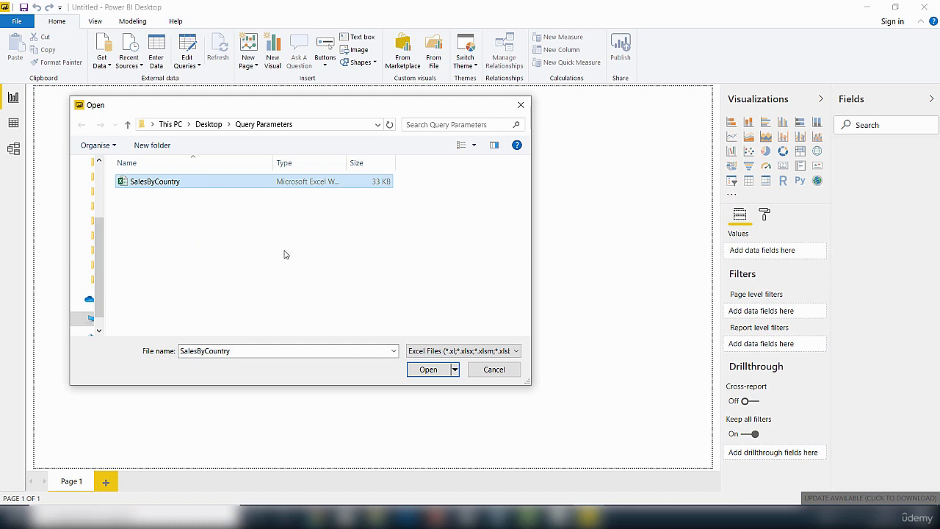
click(428, 371)
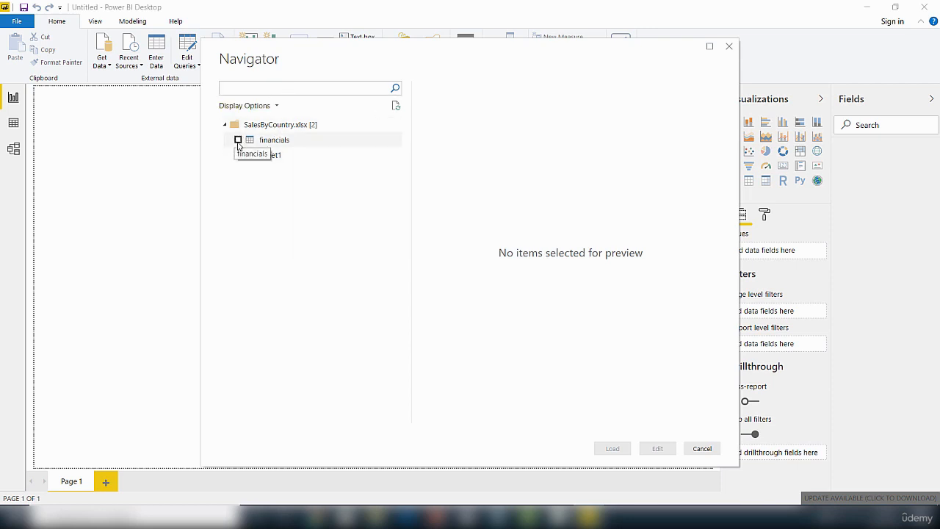
click(238, 140)
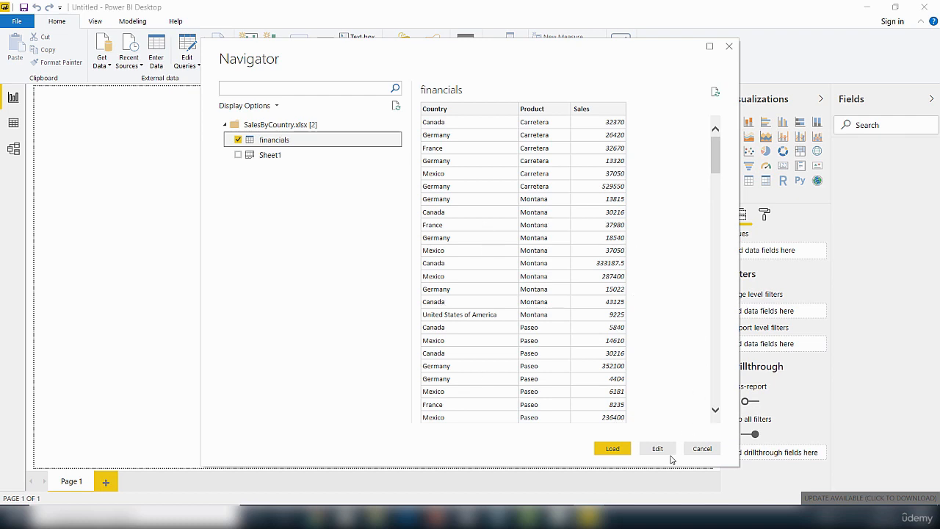
click(612, 449)
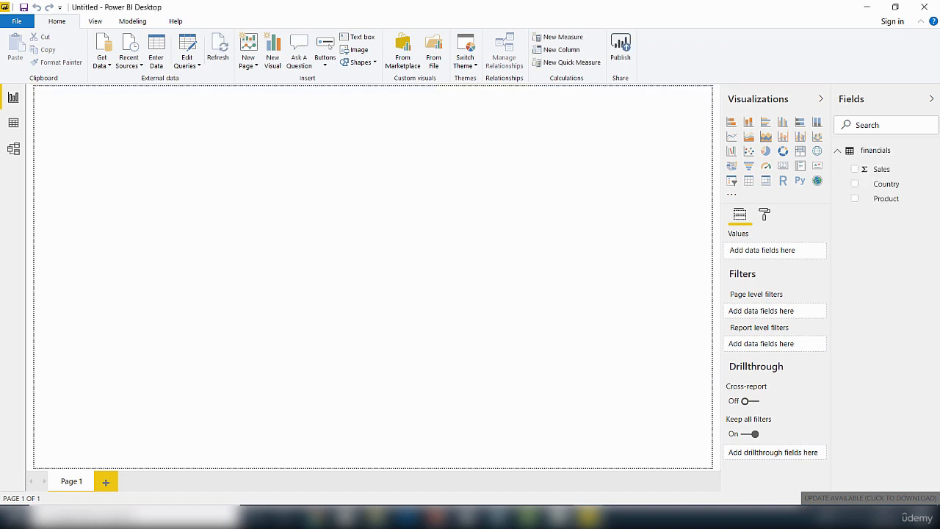
Build a clustered column chart of Sales by Country with Product as the legend, and enlarge it across most of the page.
click(838, 151)
click(838, 150)
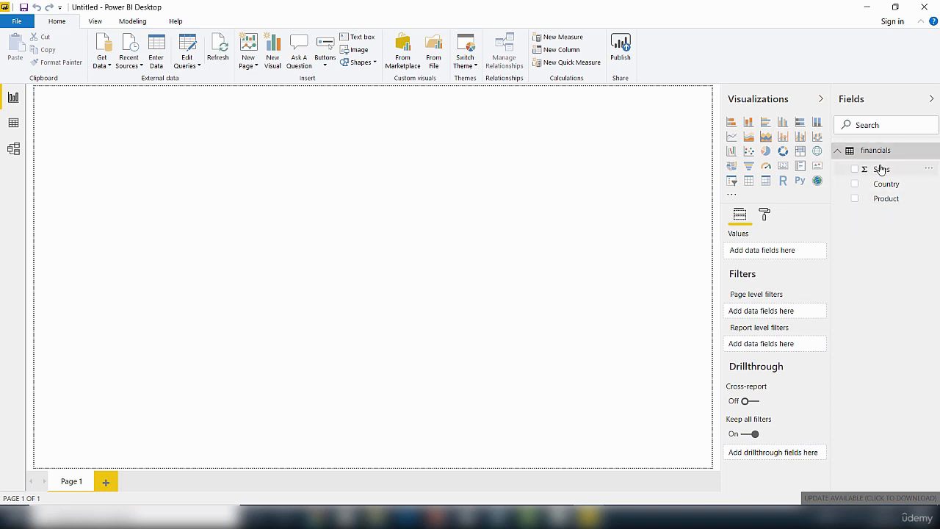
drag(879, 172, 248, 217)
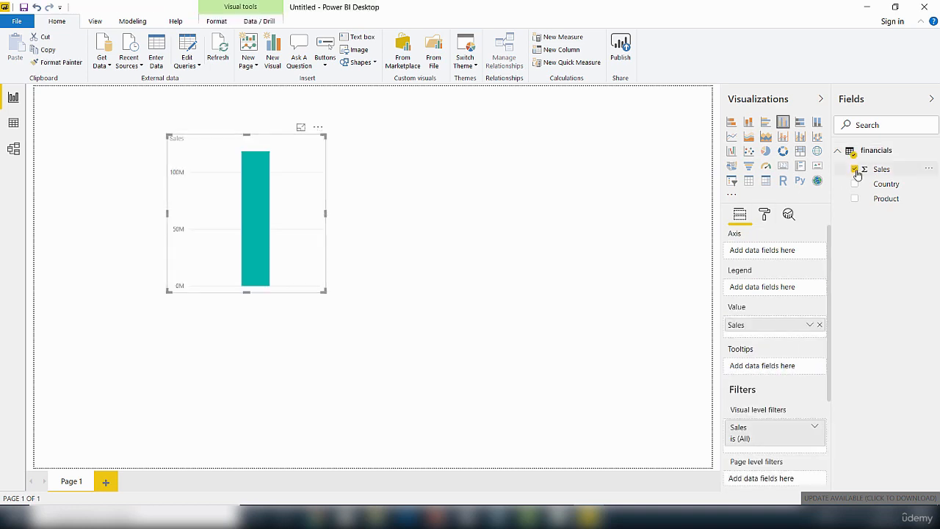
drag(896, 188, 253, 222)
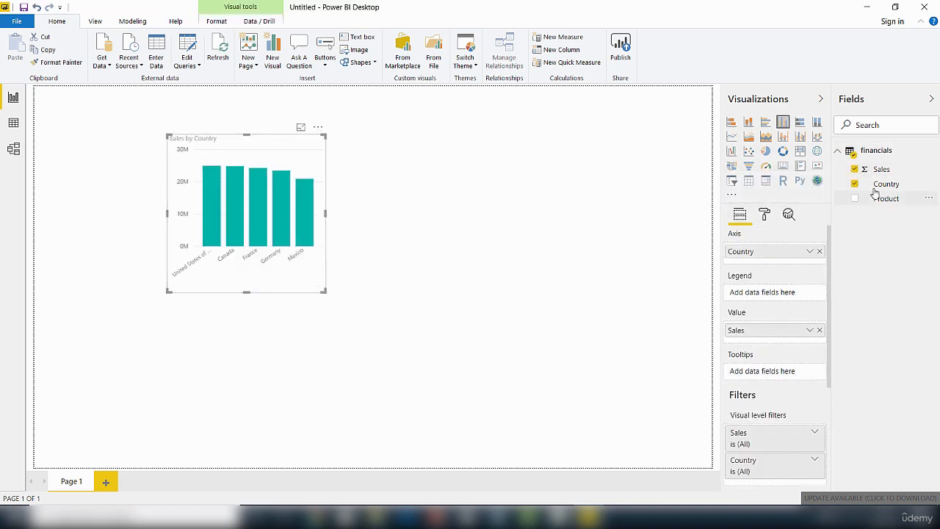
drag(898, 202, 292, 224)
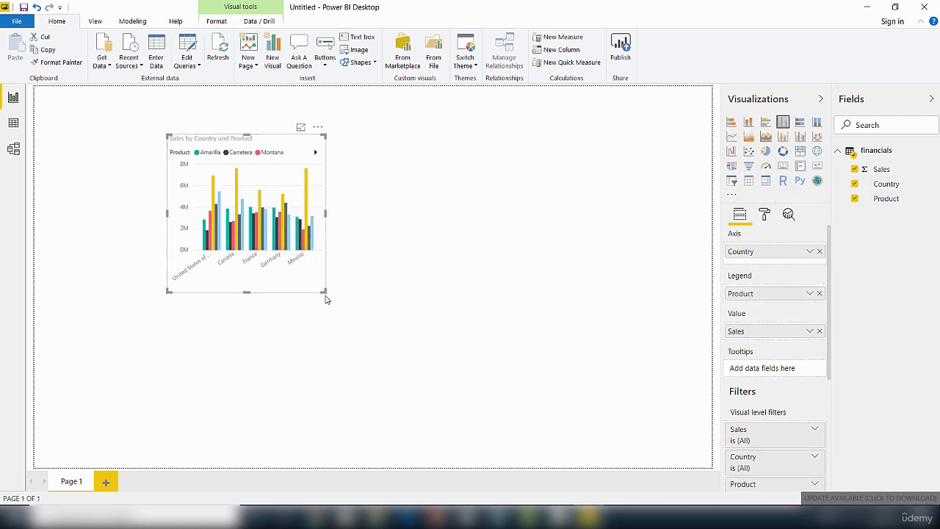
drag(323, 292, 659, 398)
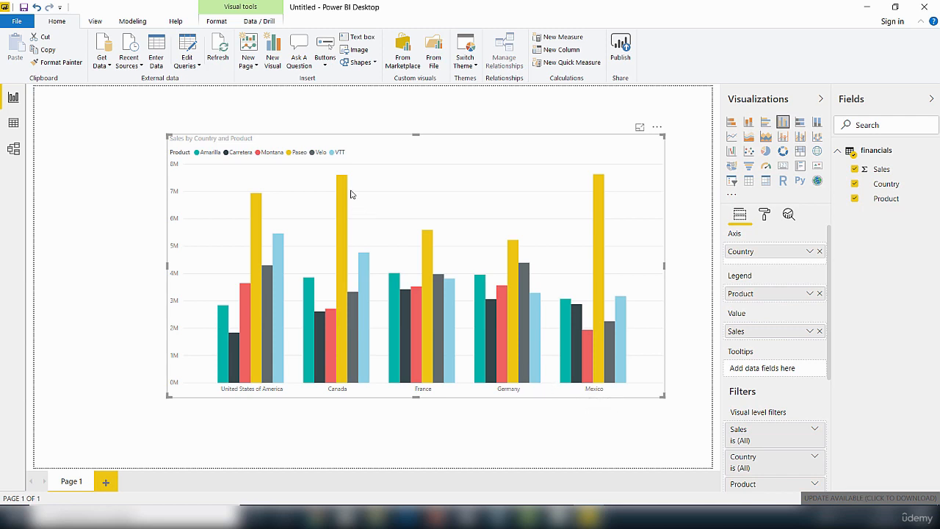
mouse_move(341, 180)
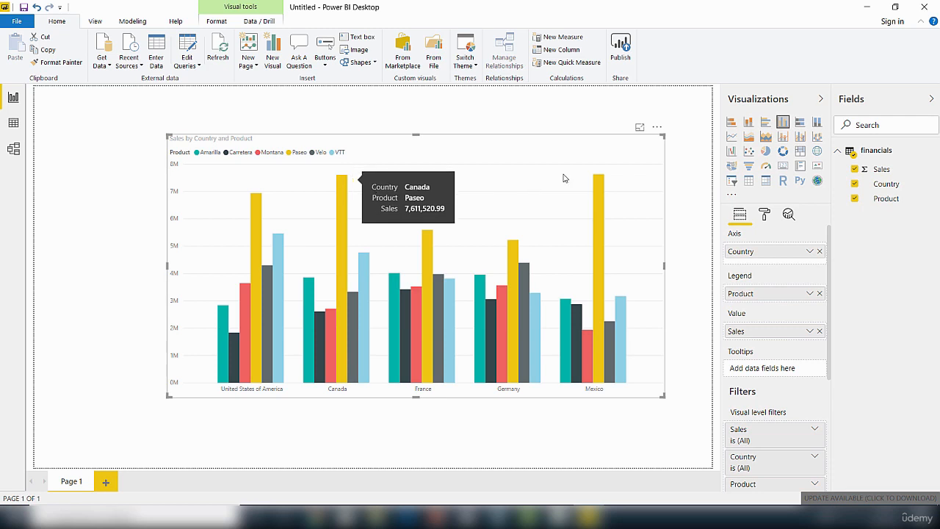
mouse_move(597, 183)
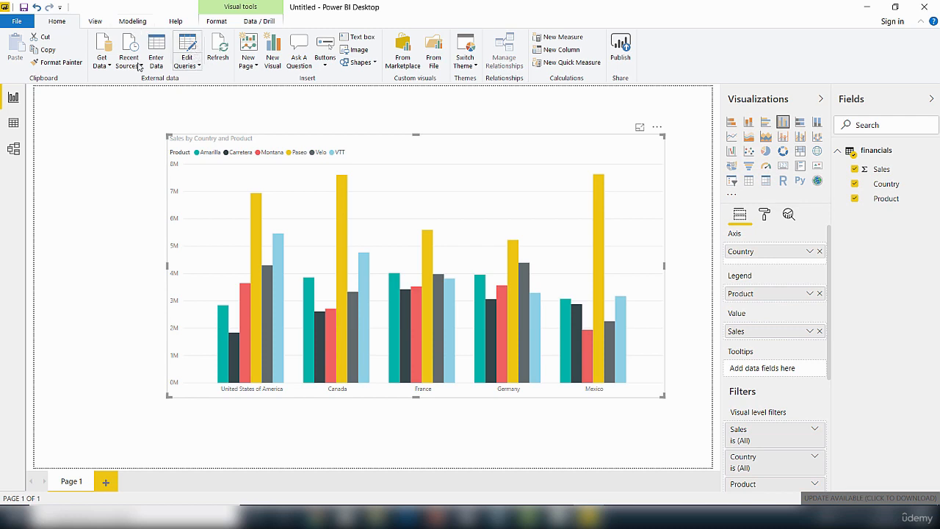
Open the query editor and create a new parameter named Country with the description "Country Sales".
click(200, 68)
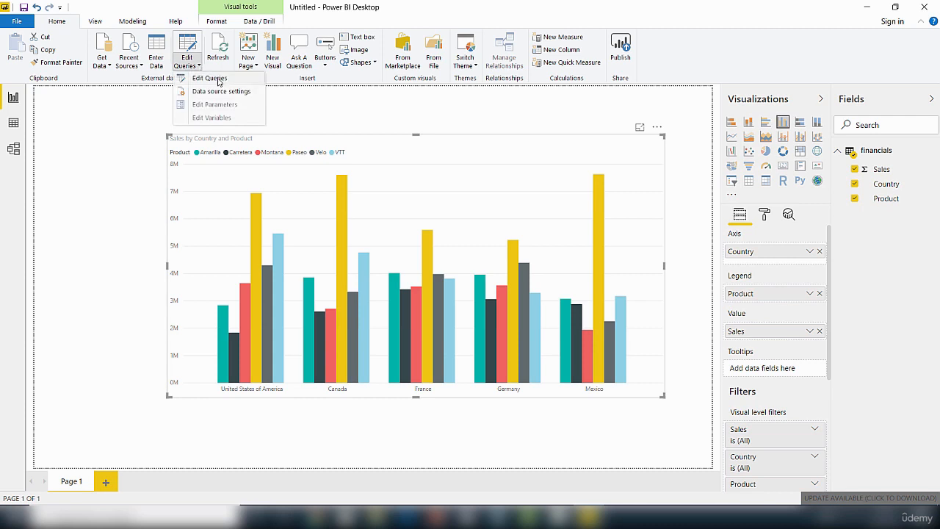
click(217, 81)
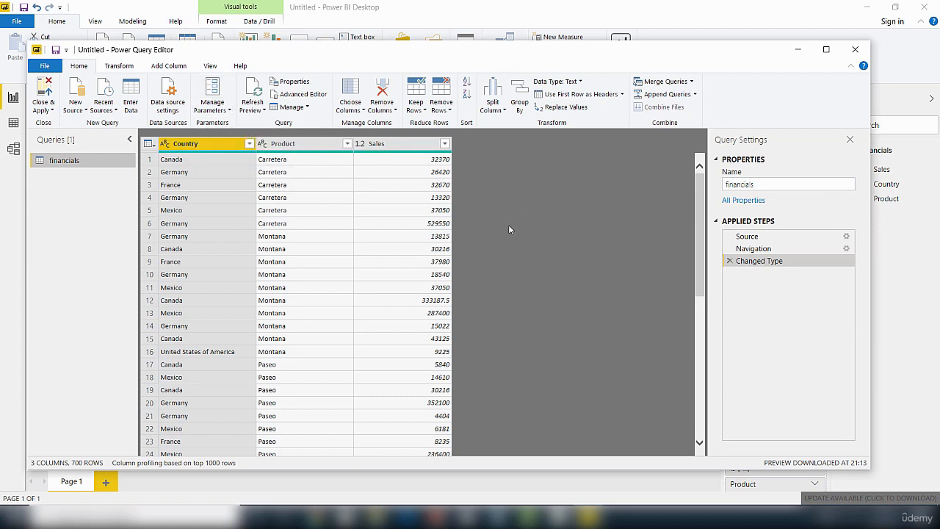
click(229, 112)
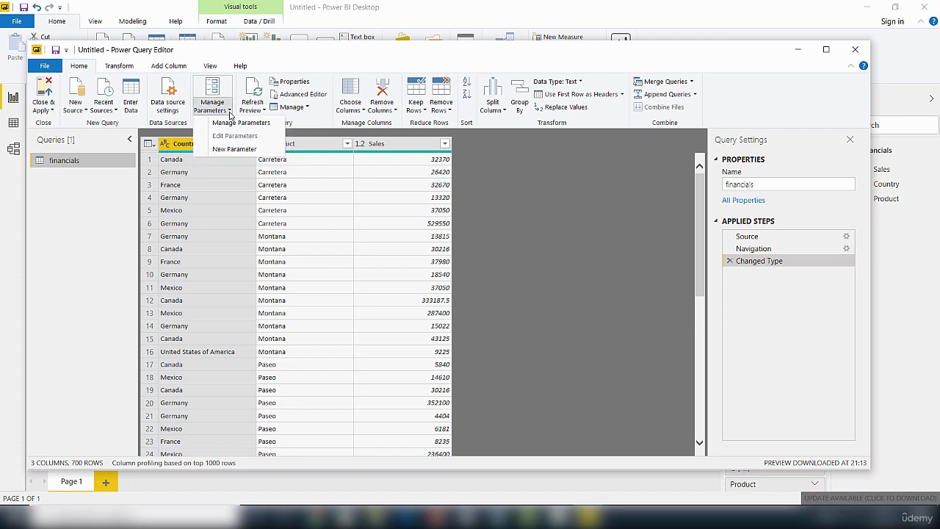
click(234, 149)
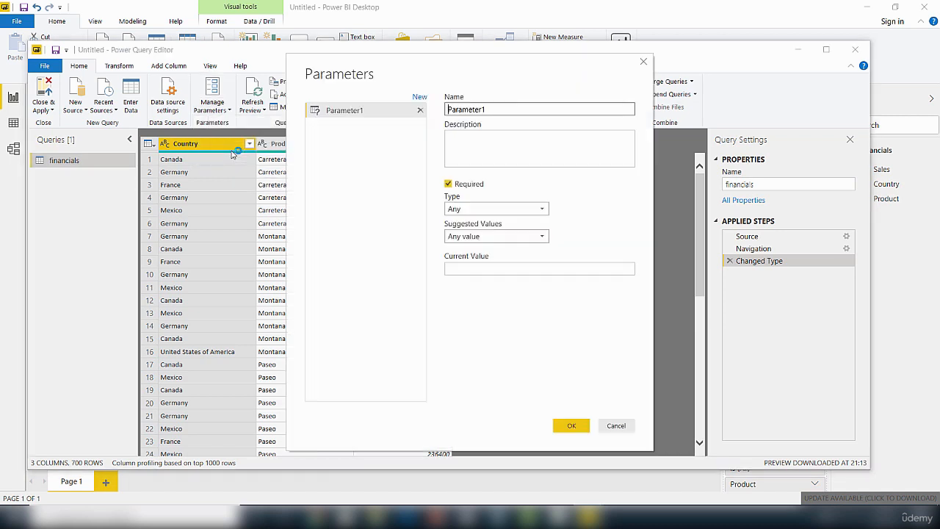
double_click(497, 109)
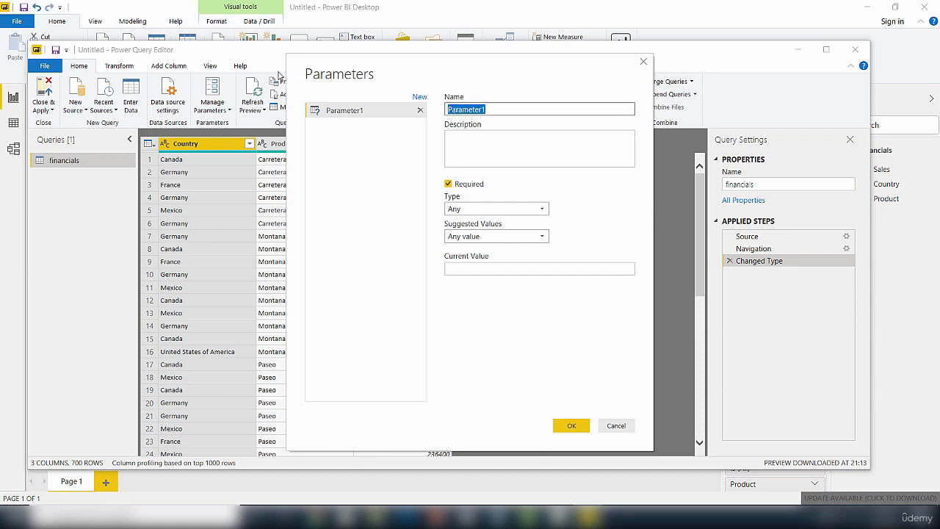
key(BackSpace)
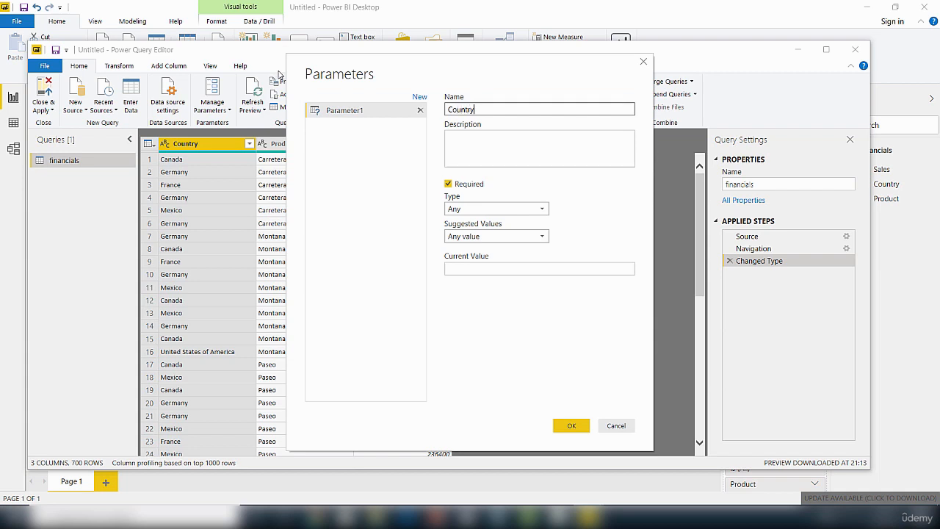
click(476, 150)
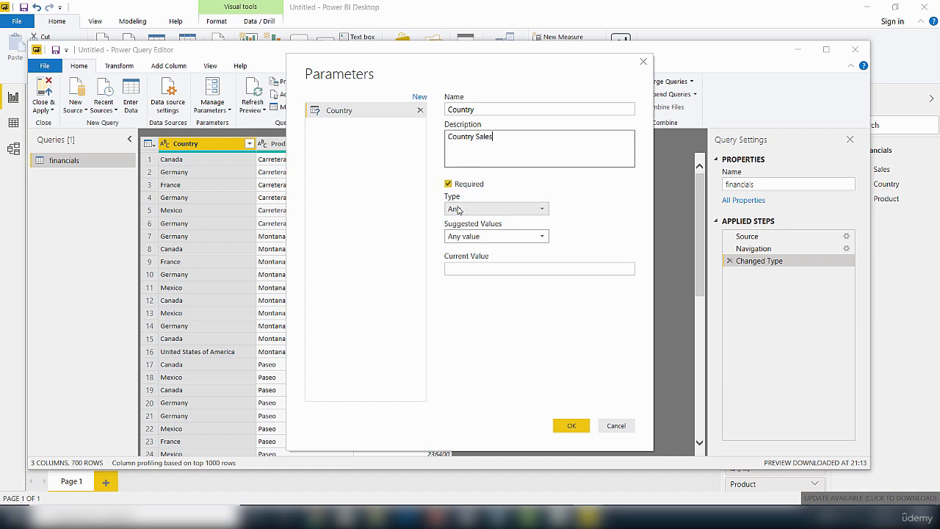
Set the Country parameter's type to Text and its suggested values to List of values.
click(544, 211)
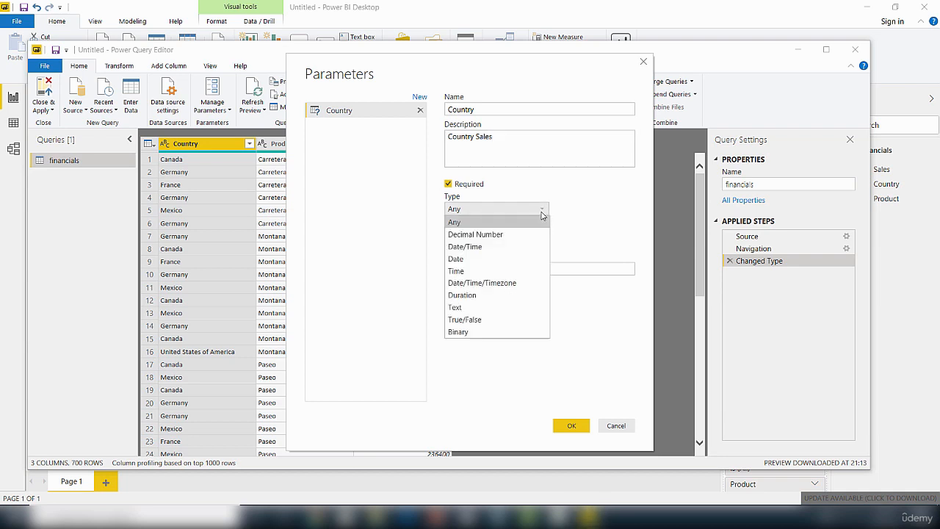
click(468, 308)
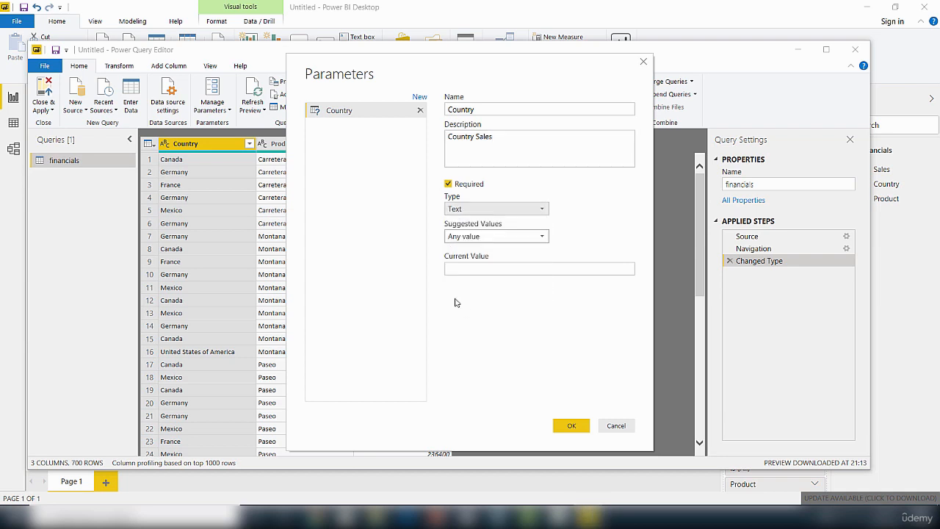
click(545, 237)
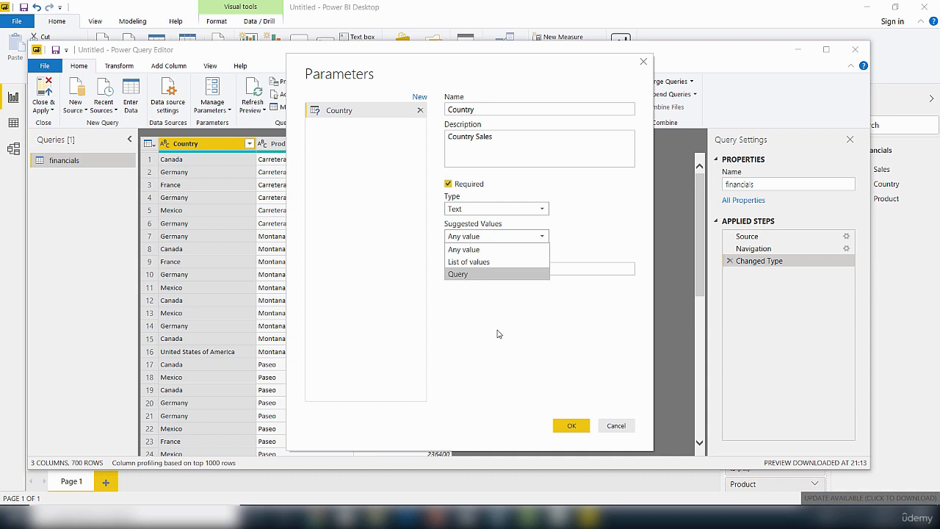
click(482, 263)
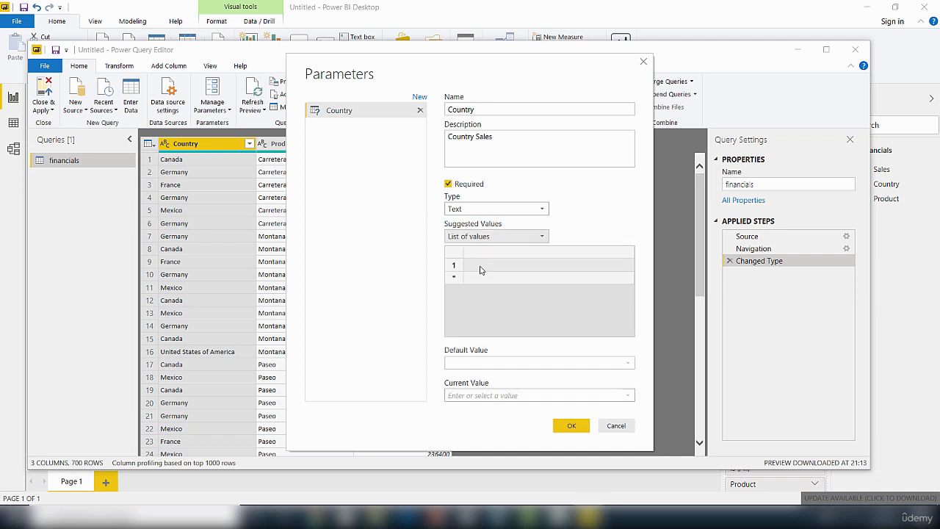
Fill the parameter's value list with Canada, France, Mexico, Geramany and United States of America.
click(483, 269)
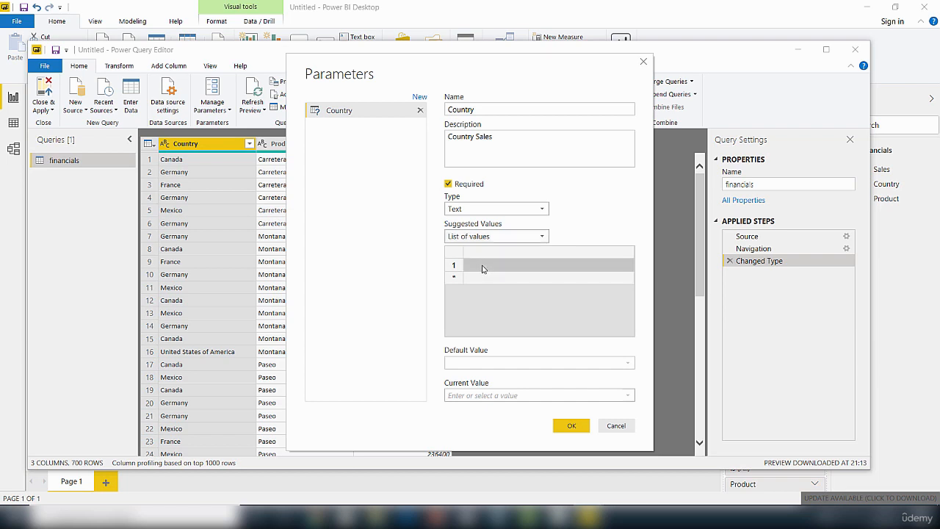
text(C)
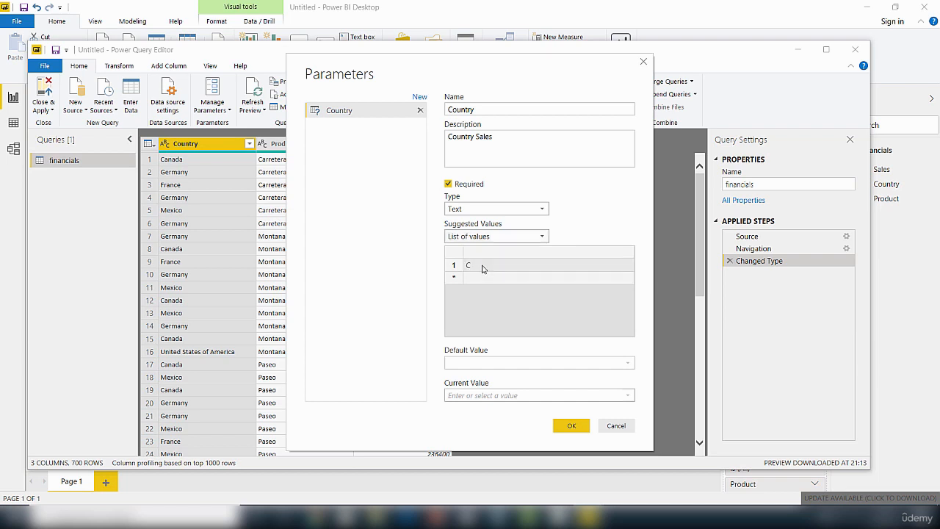
text(anada)
click(507, 281)
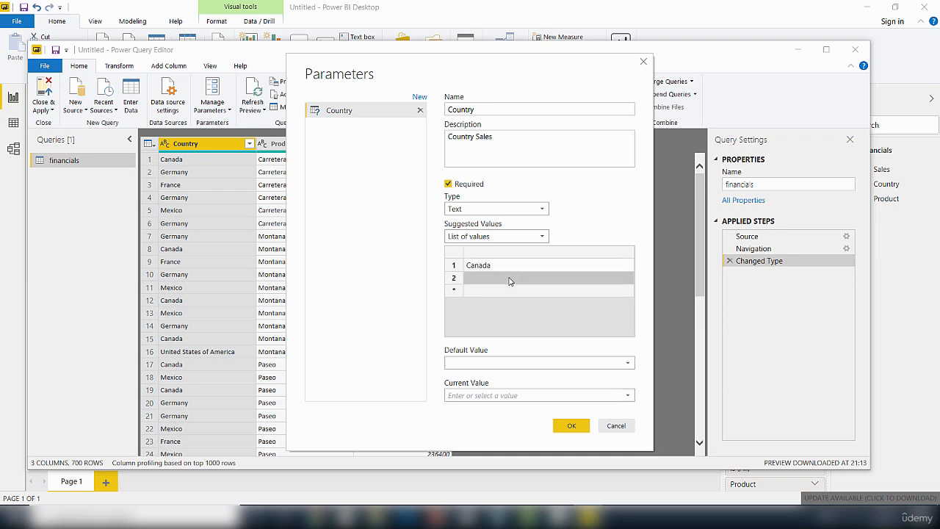
text(France)
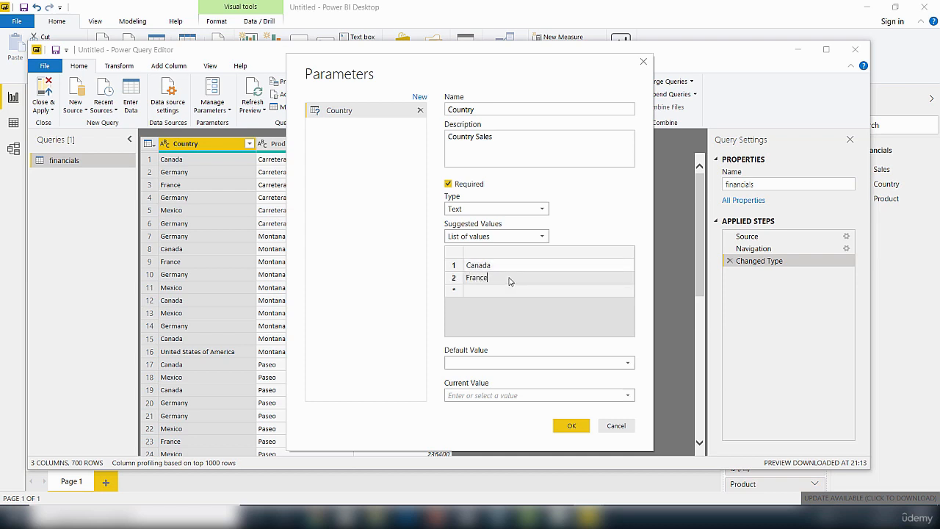
click(491, 292)
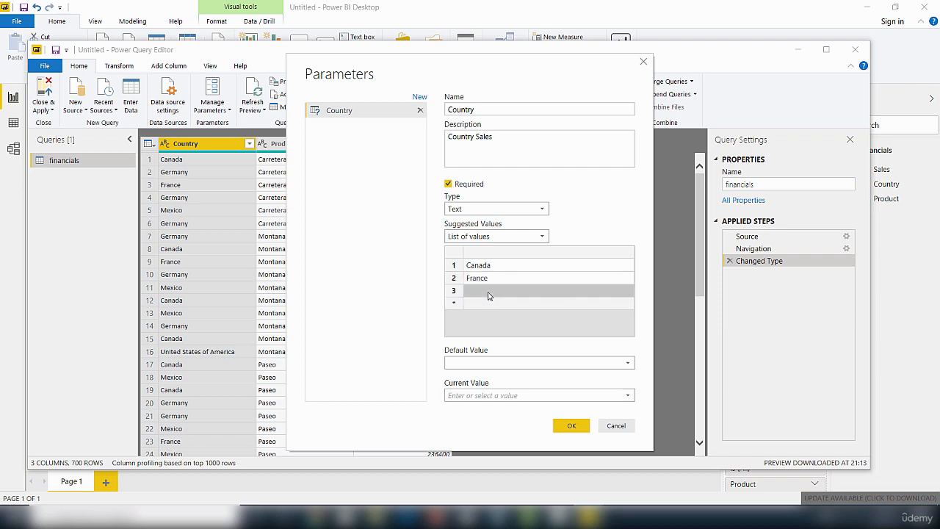
text(Mex)
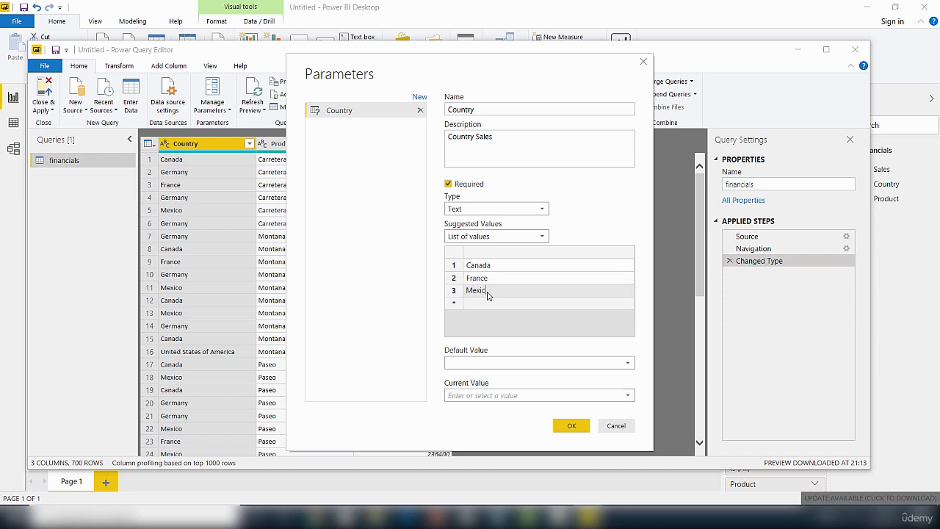
text(ico)
click(481, 303)
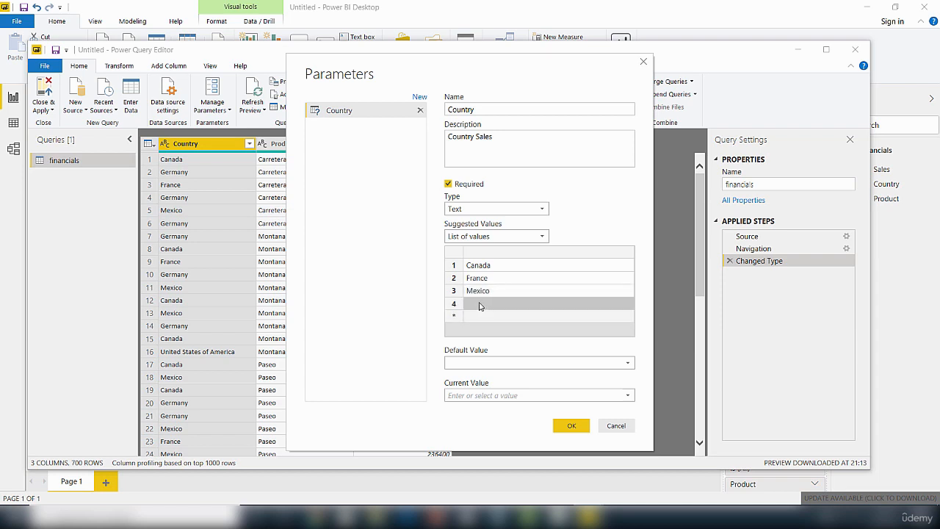
text(Ger)
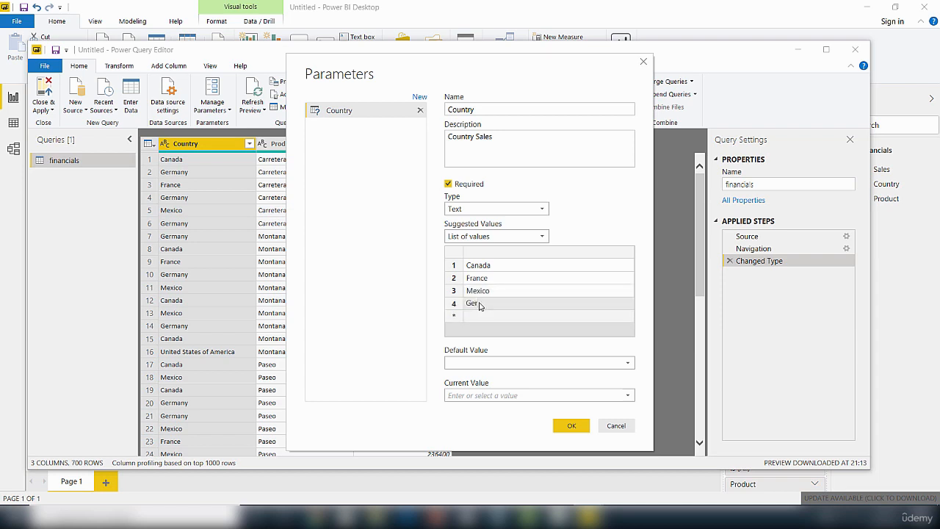
text(many)
click(477, 313)
text(United States of)
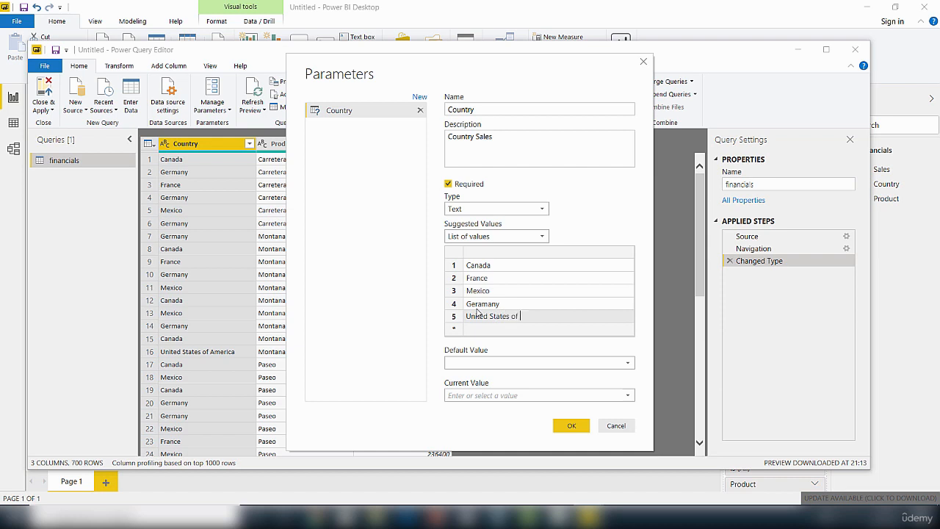
text(America)
Set the parameter's default value to Canada and its current value to United States of America.
click(628, 363)
click(499, 377)
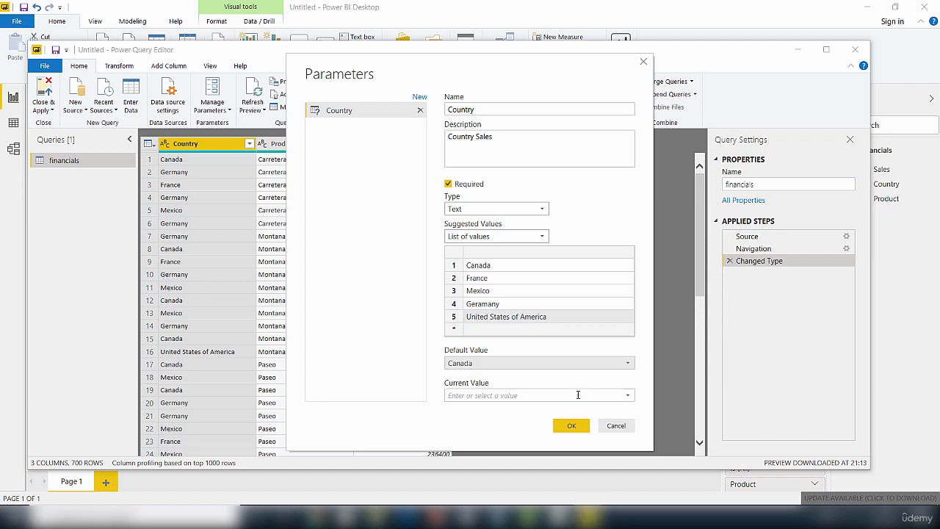
click(628, 396)
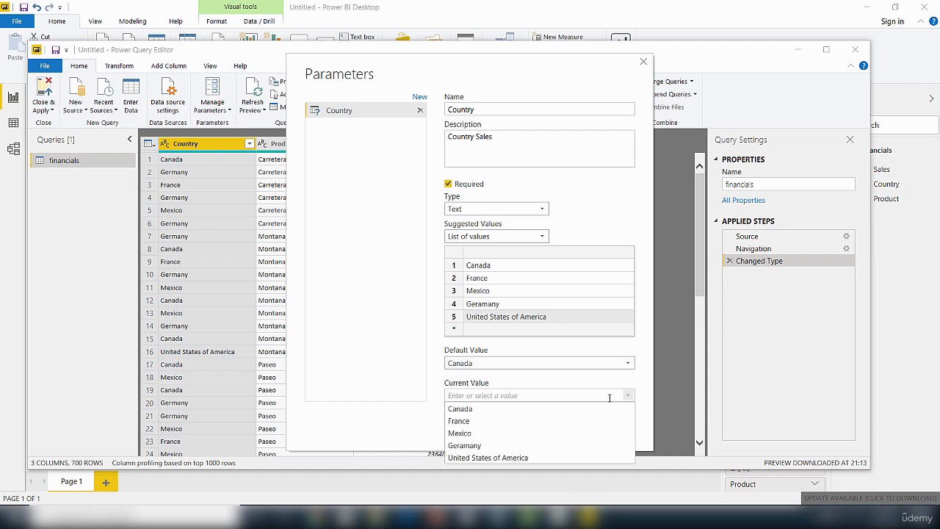
click(532, 458)
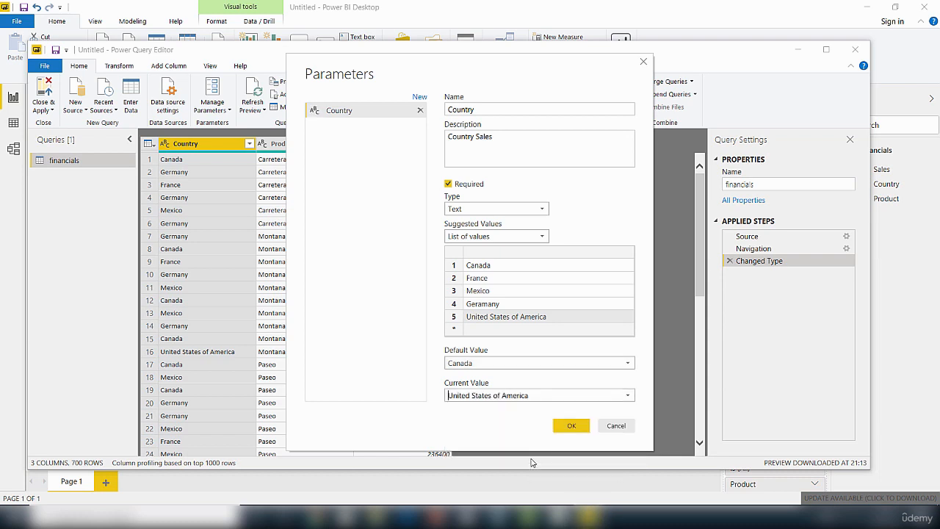
Confirm the Country parameter and filter the financials query to keep rows where Country equals the Country parameter.
click(576, 430)
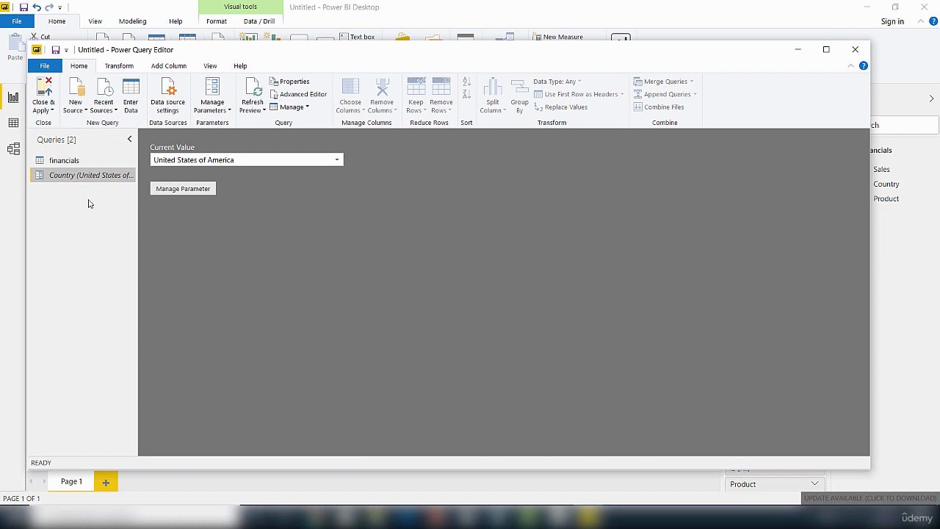
click(63, 163)
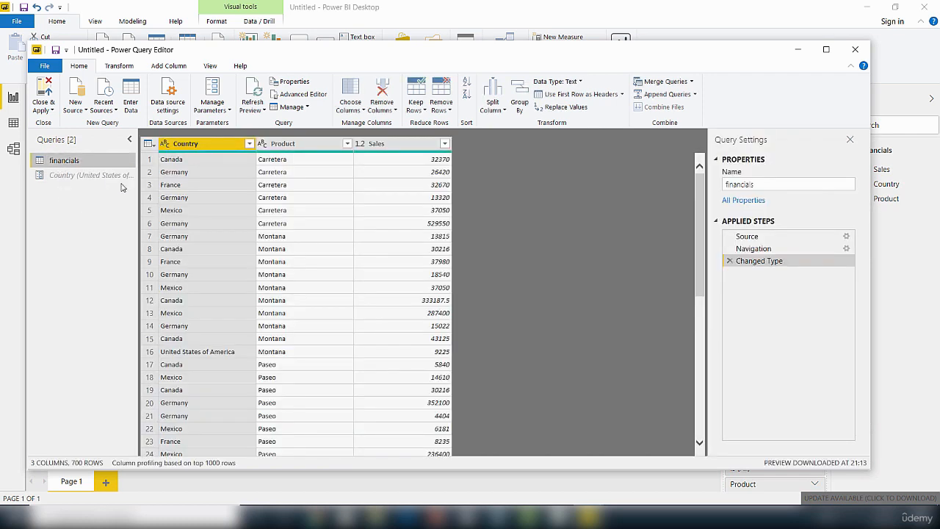
click(250, 144)
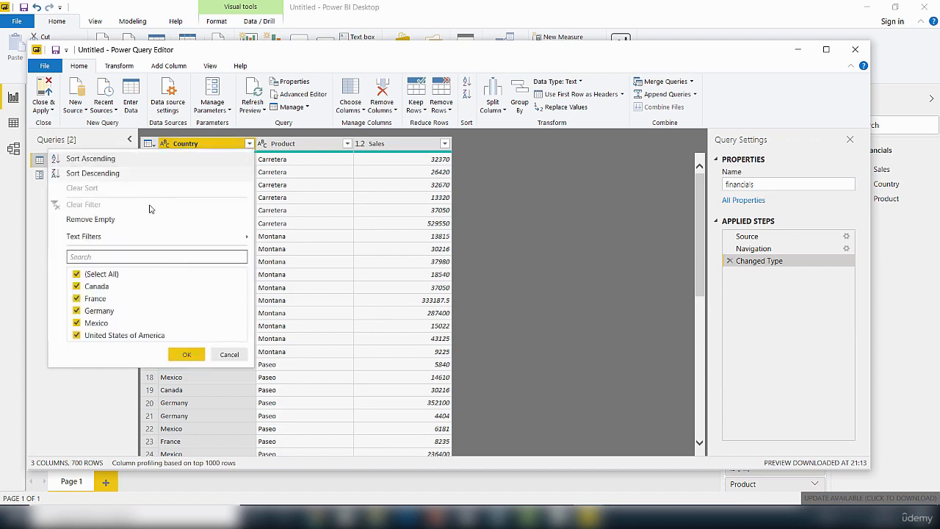
mouse_move(99, 239)
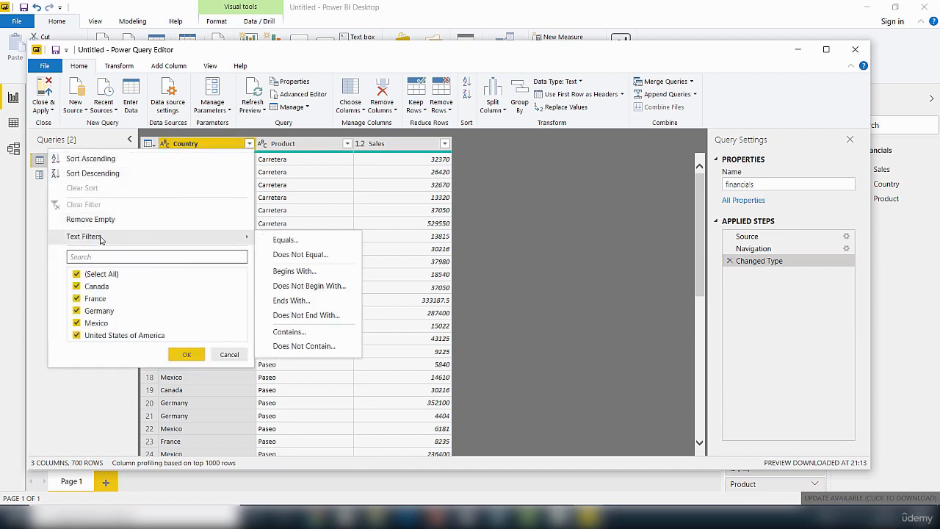
click(284, 240)
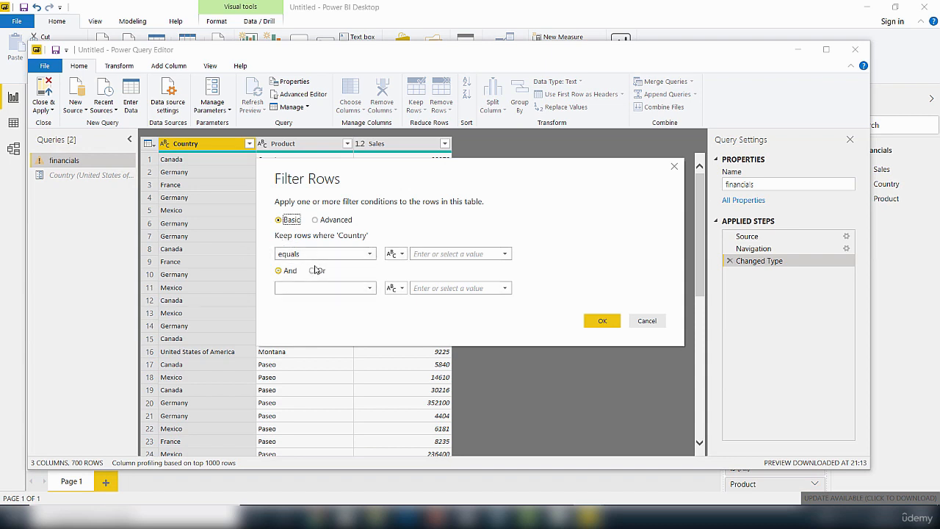
click(399, 257)
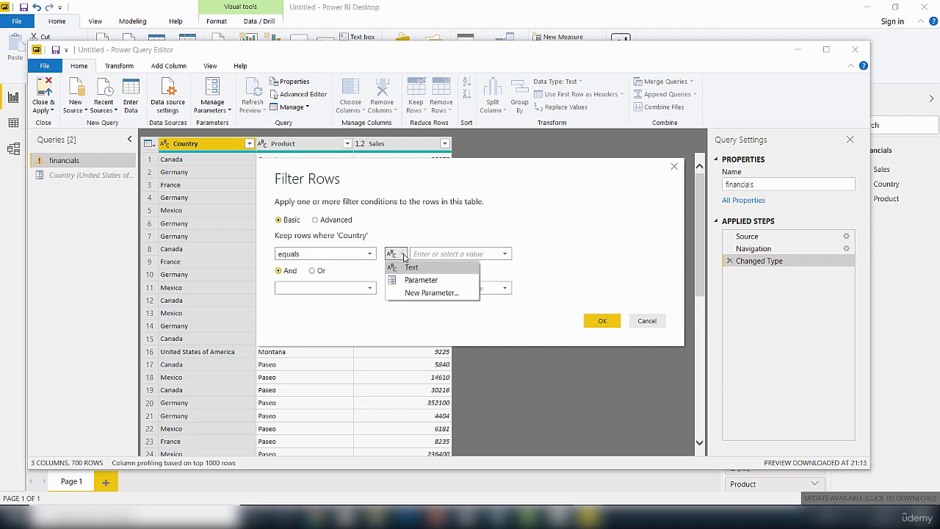
click(423, 280)
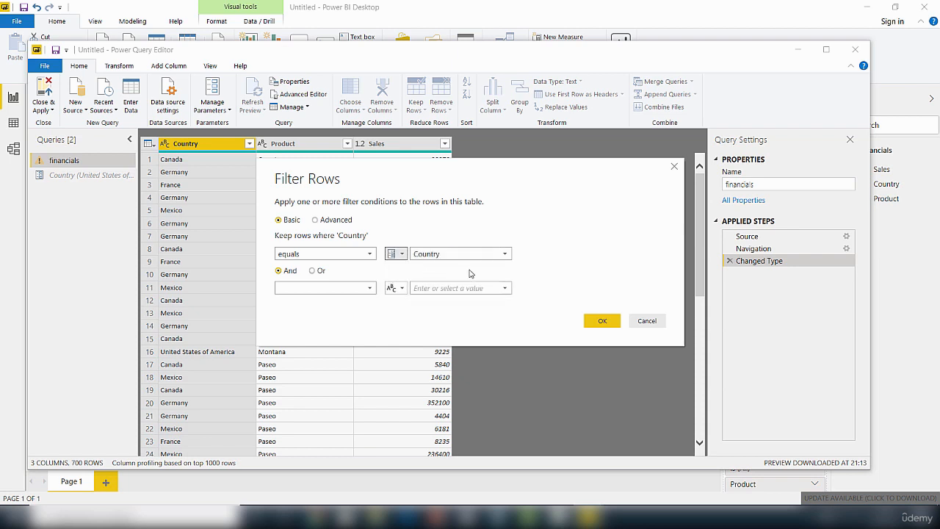
click(599, 321)
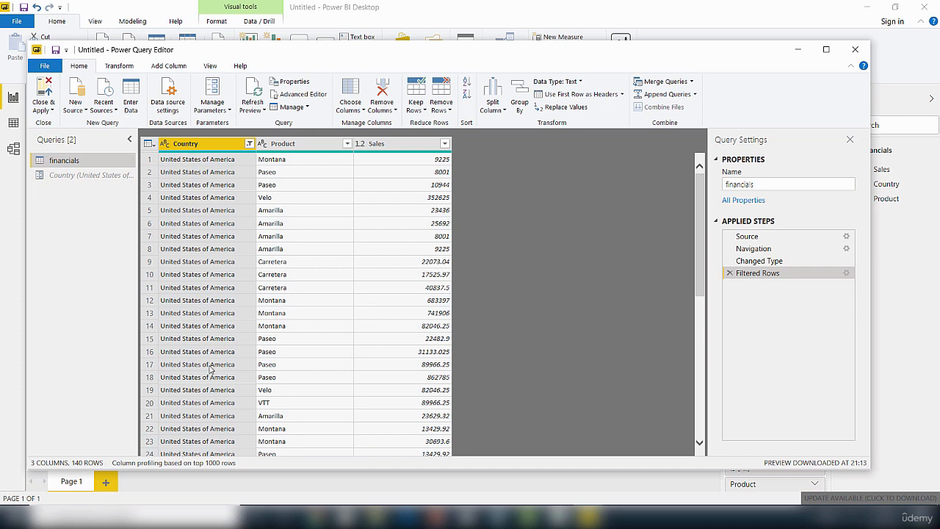
Close the query editor with its changes applied and save the report as Salesbycountry in the Query Parameters folder.
click(52, 111)
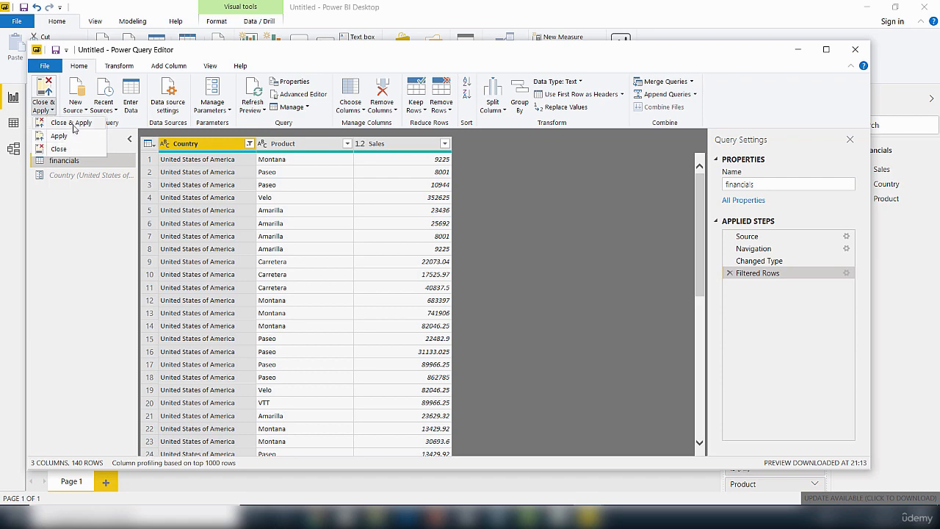
click(73, 124)
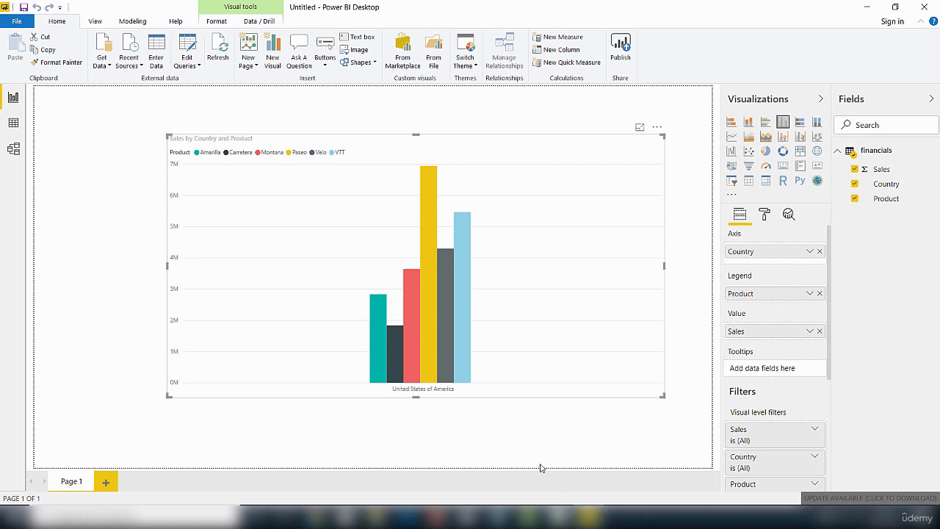
click(16, 24)
click(53, 125)
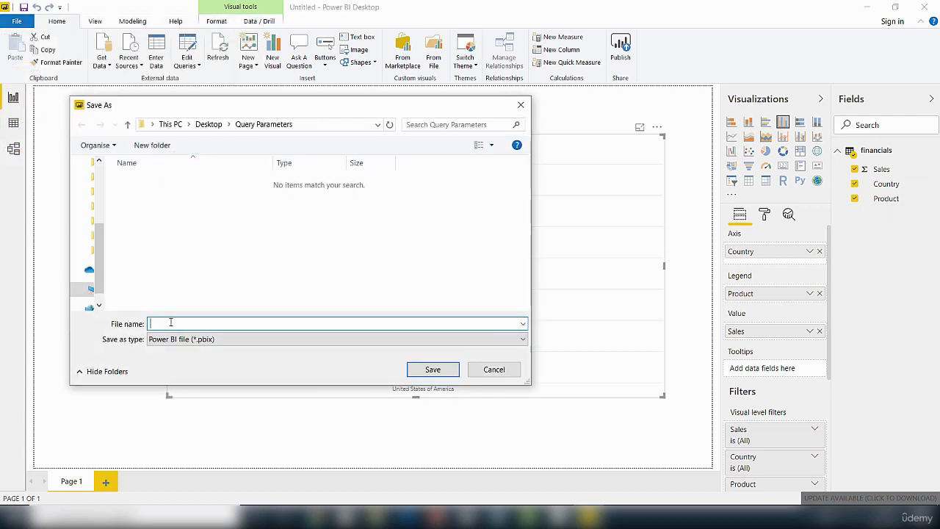
text(Sal)
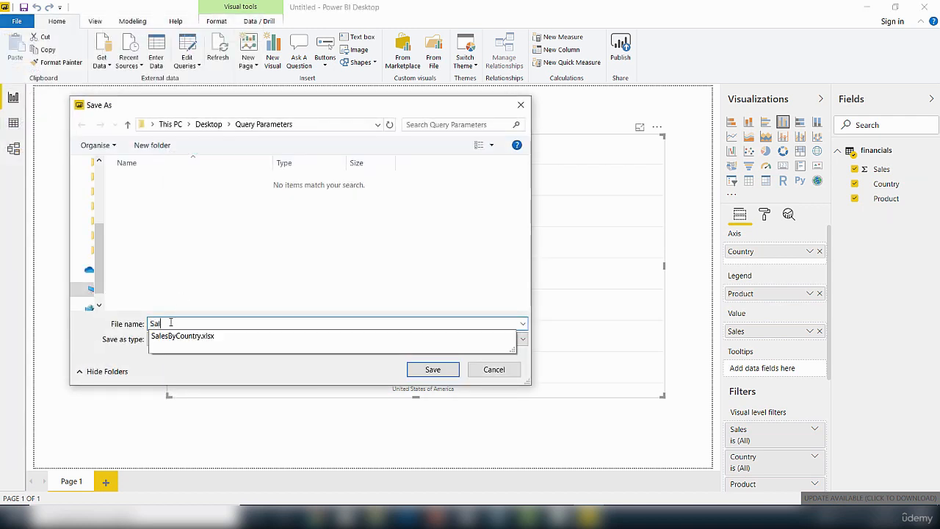
text(esbycountry)
click(432, 370)
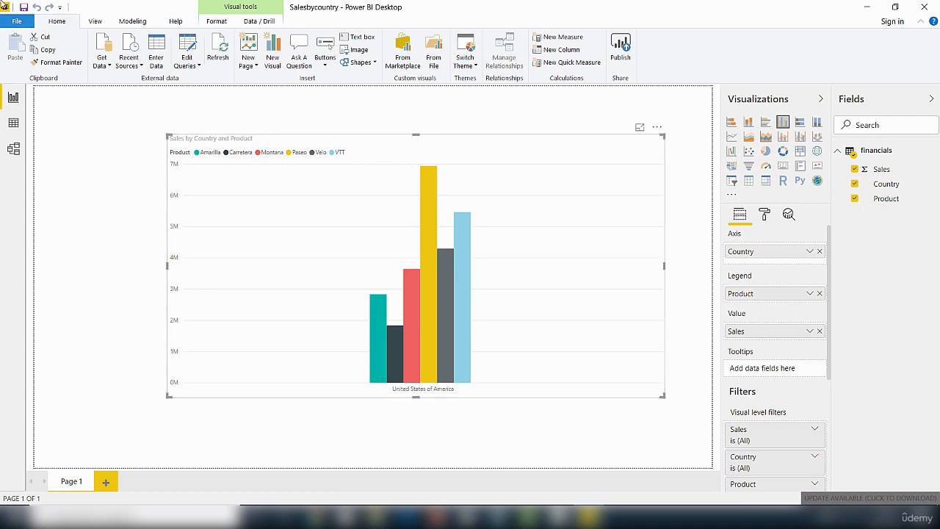
Export the report as a Power BI template named Salesbycountry with the description "Sales by Country".
click(18, 25)
mouse_move(51, 207)
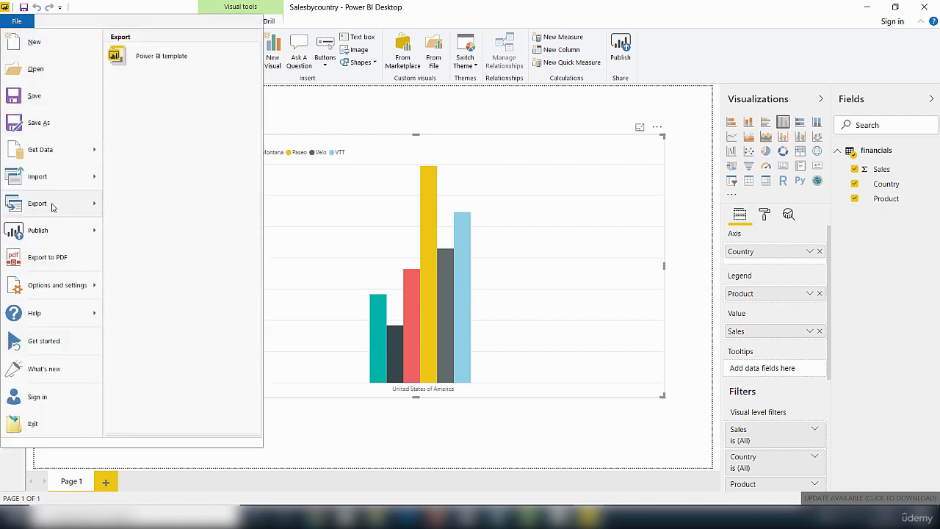
click(170, 59)
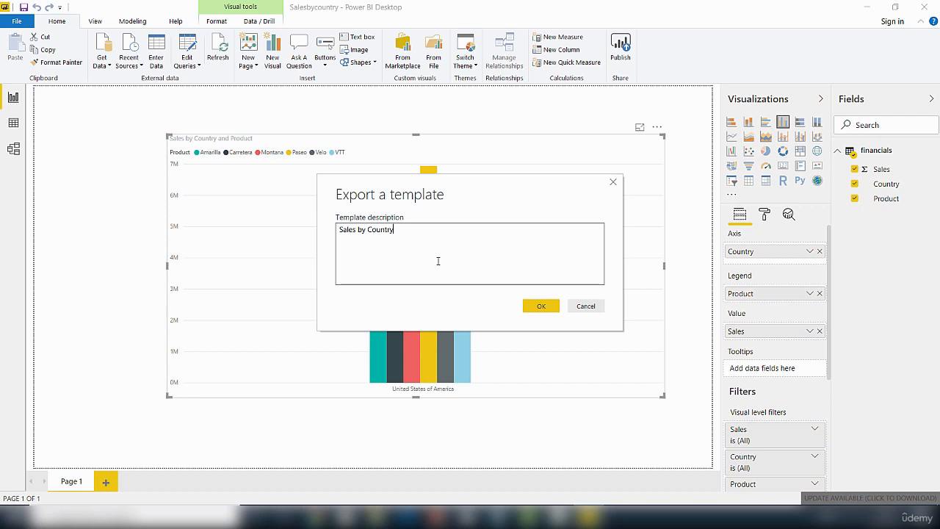
click(553, 306)
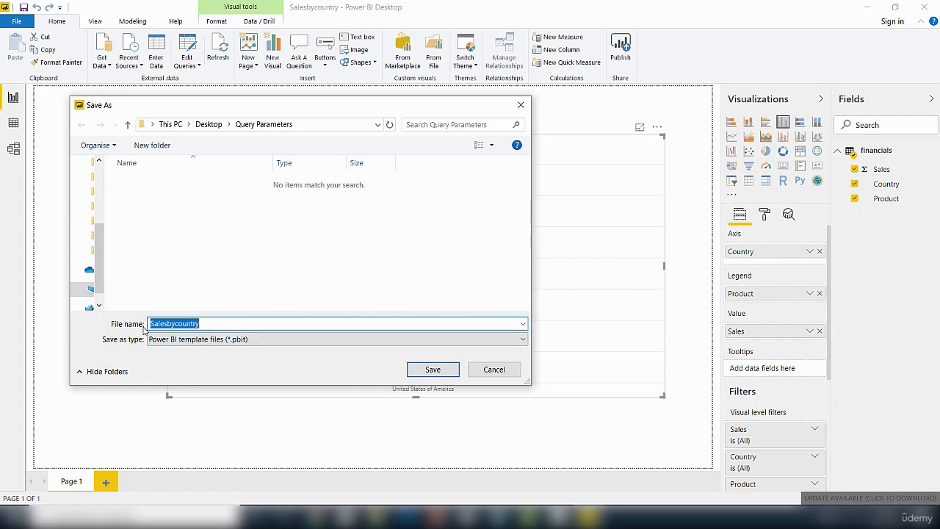
click(233, 323)
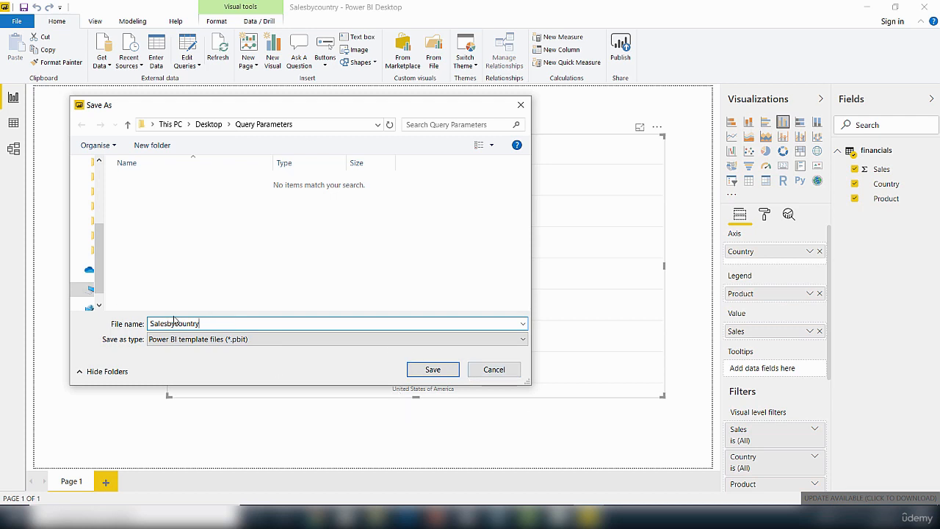
click(435, 372)
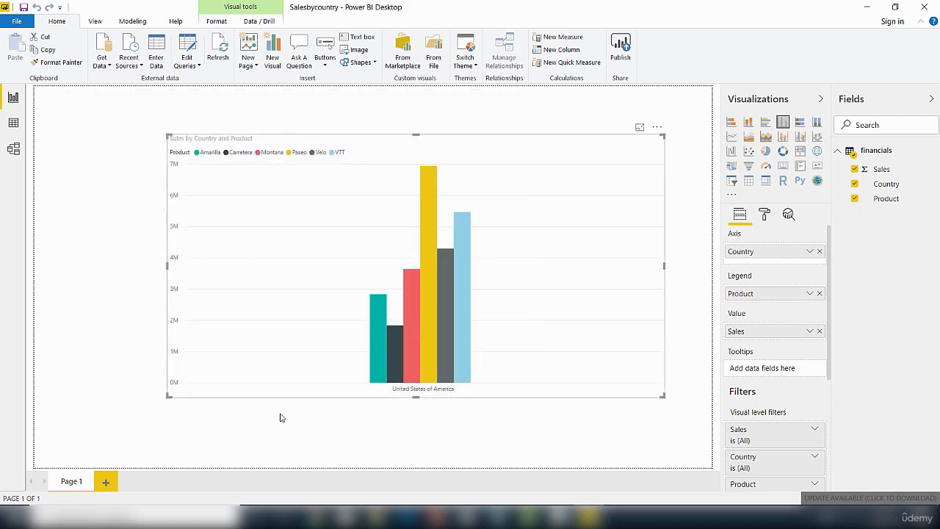
Exit Power BI Desktop and open the Salesbycountry template from the Query Parameters folder, dismissing the welcome and sign-in forms.
click(16, 23)
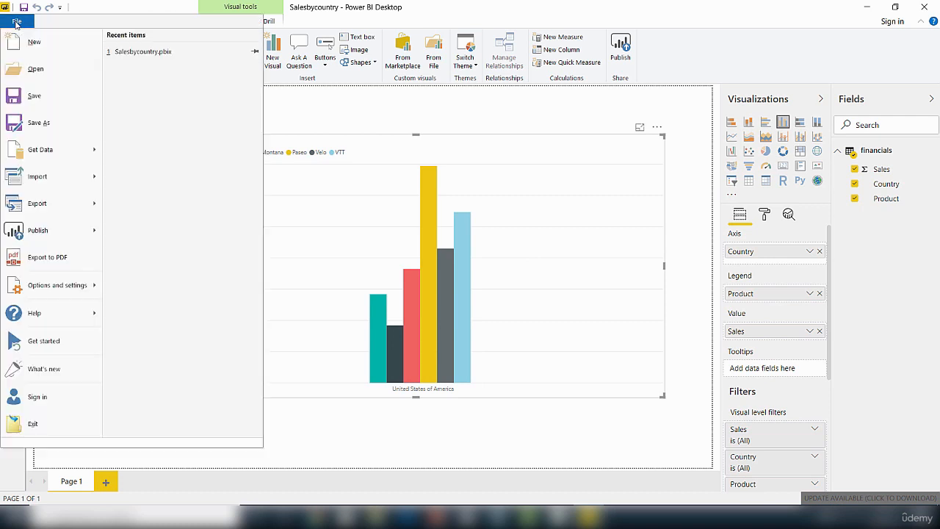
click(41, 425)
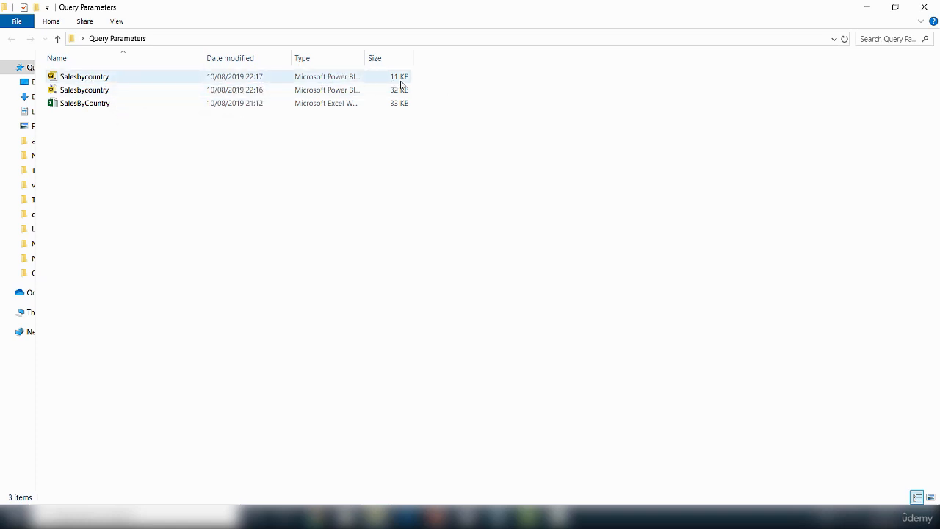
click(106, 82)
double_click(105, 81)
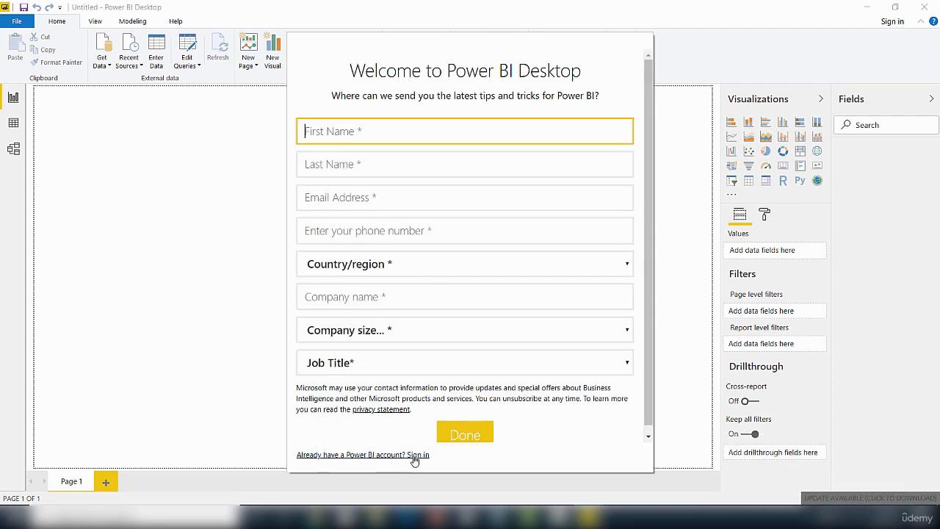
click(416, 455)
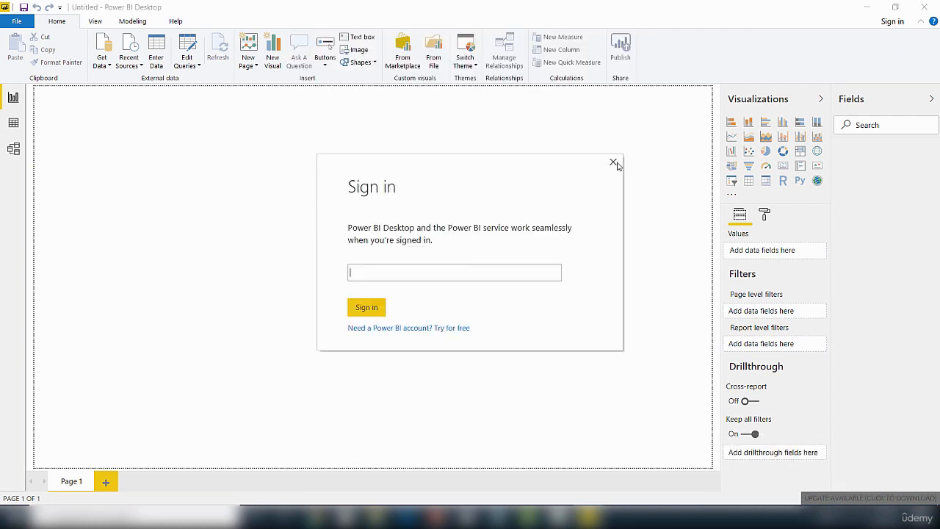
click(614, 163)
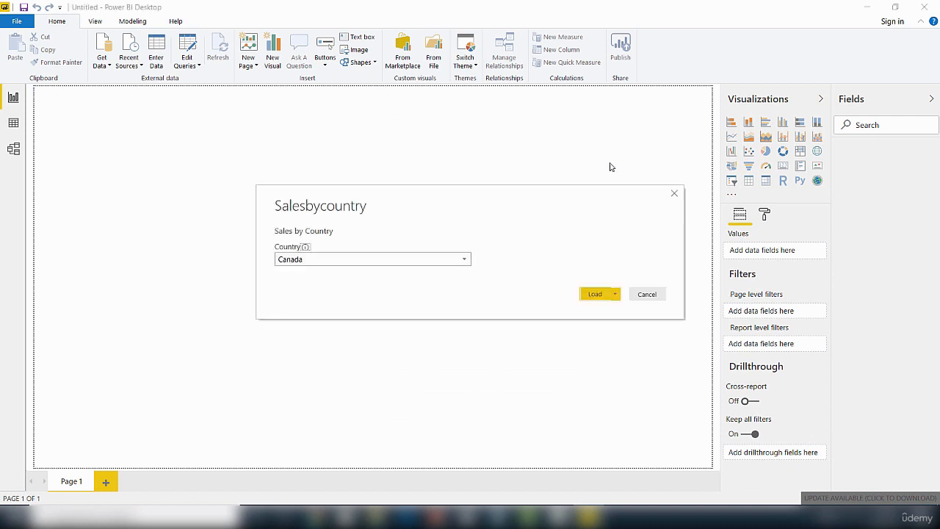
Review the template's Country choices and load the report with Country set to Canada.
drag(382, 200, 353, 200)
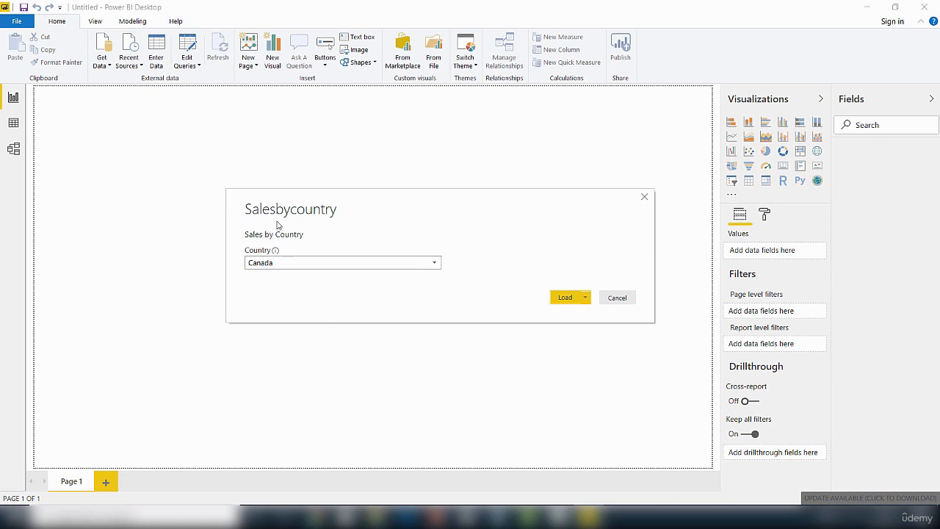
click(434, 264)
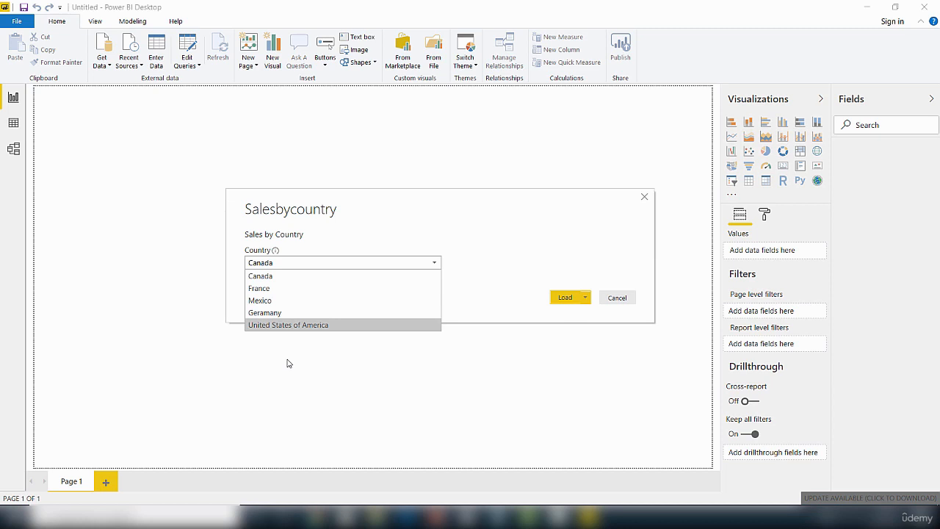
click(407, 235)
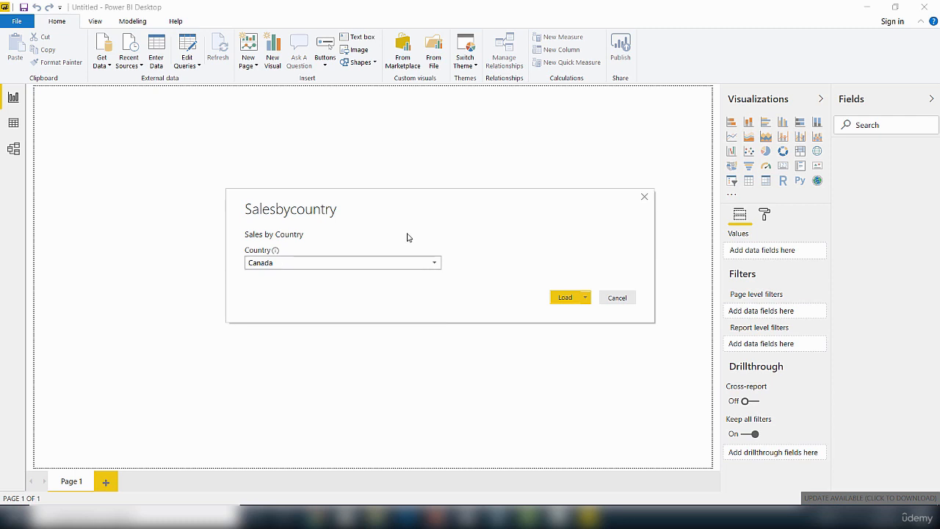
click(565, 298)
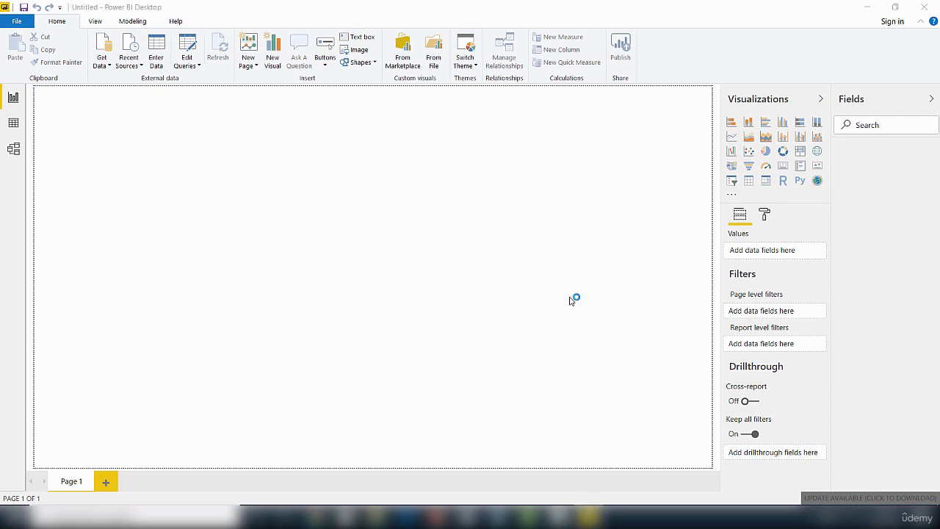